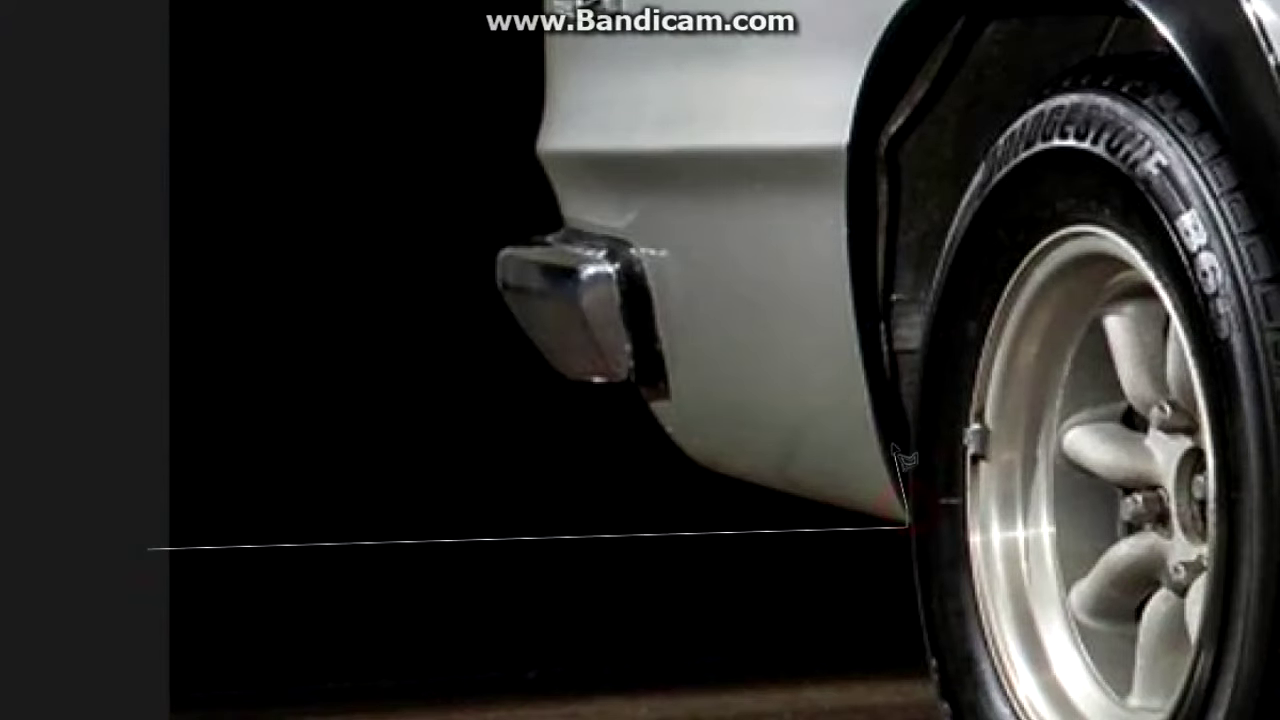
Step: Pan along the car's lower body from the rear wheel arch toward the front bumper
scroll(868, 271, "up", 1)
scroll(885, 400, "up", 4)
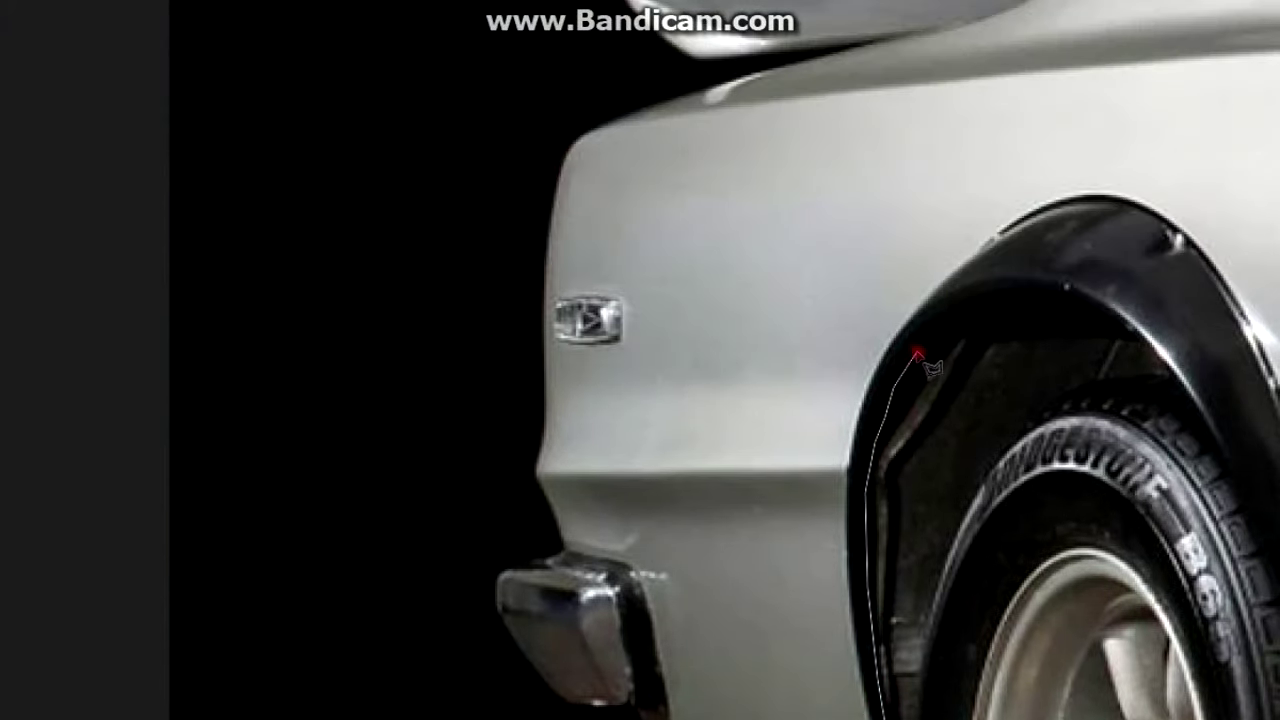
left_click_drag(1190, 395, 815, 270)
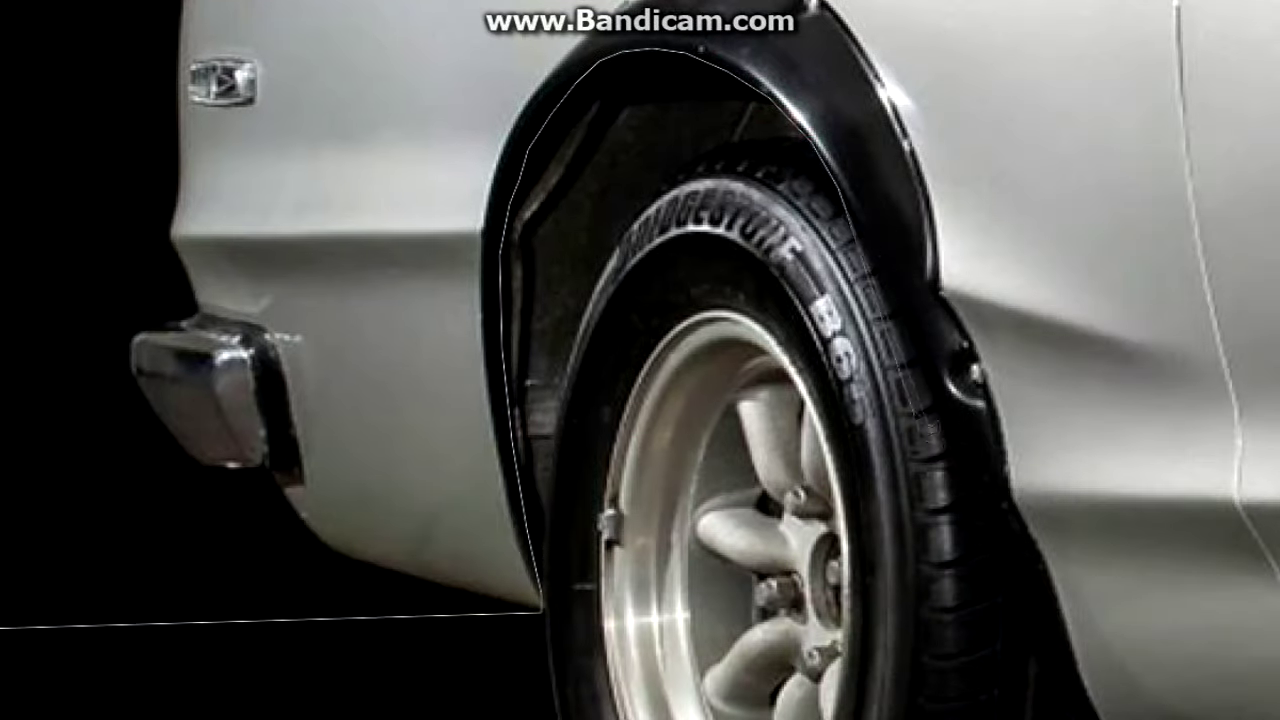
left_click_drag(1053, 657, 997, 473)
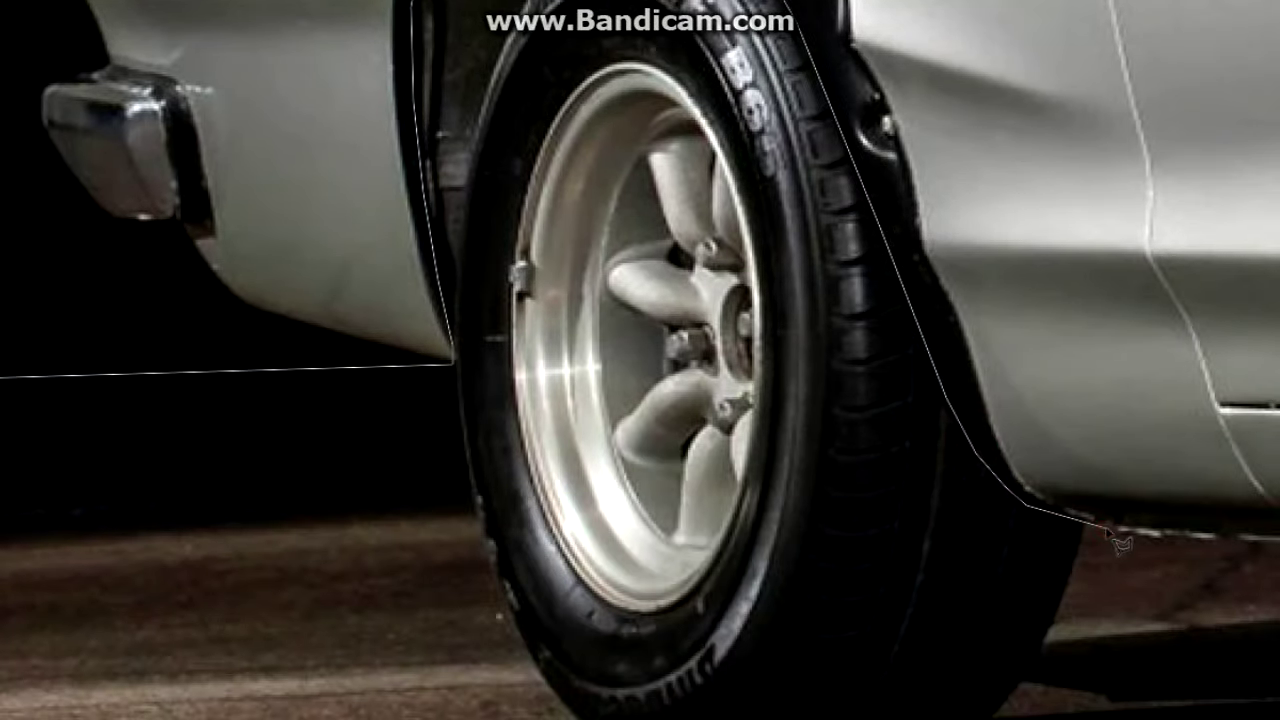
scroll(1113, 537, "right", 5)
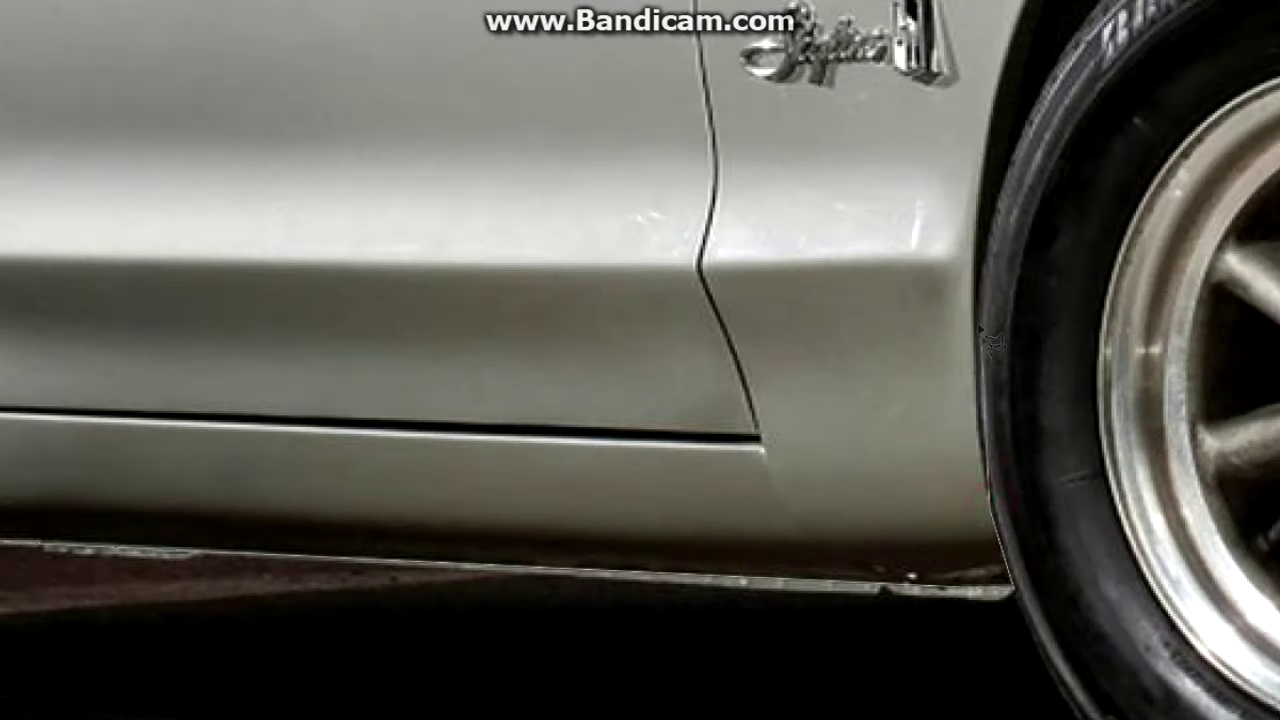
left_click_drag(1021, 62, 646, 394)
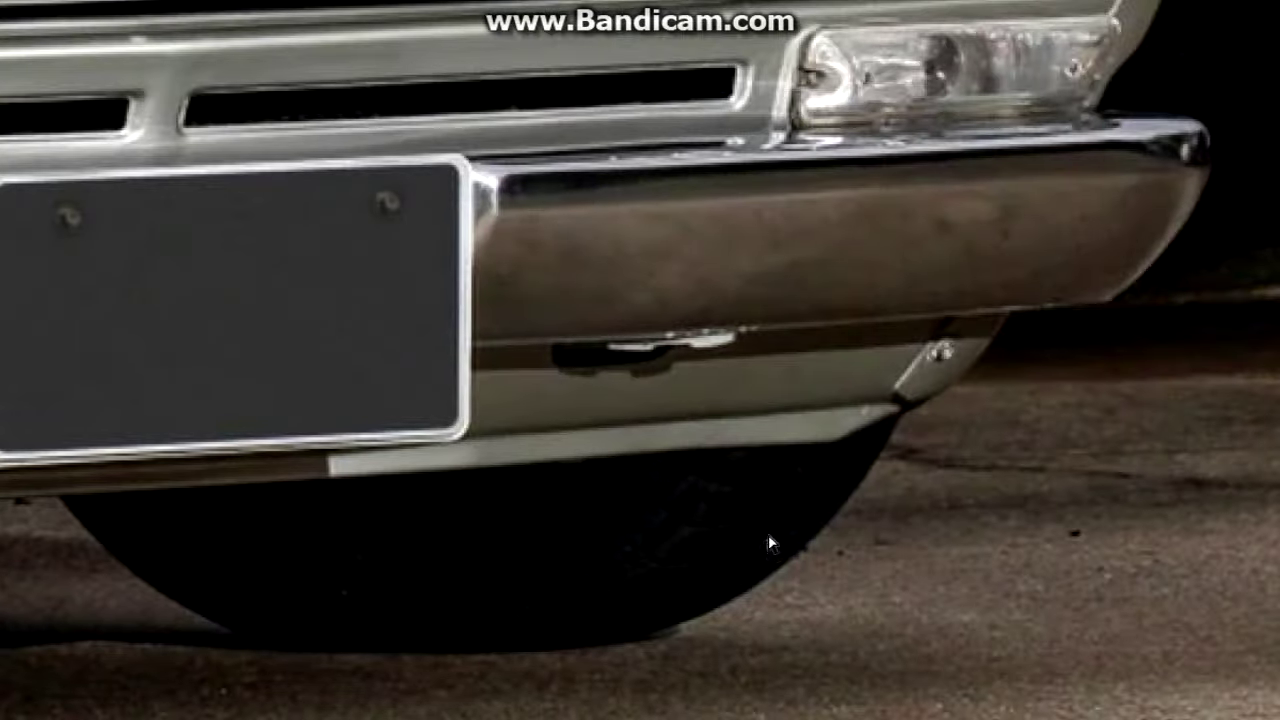
Step: Convert the traced path to a selection and paint the strip below the bumper light
scroll(770, 543, "down", 3)
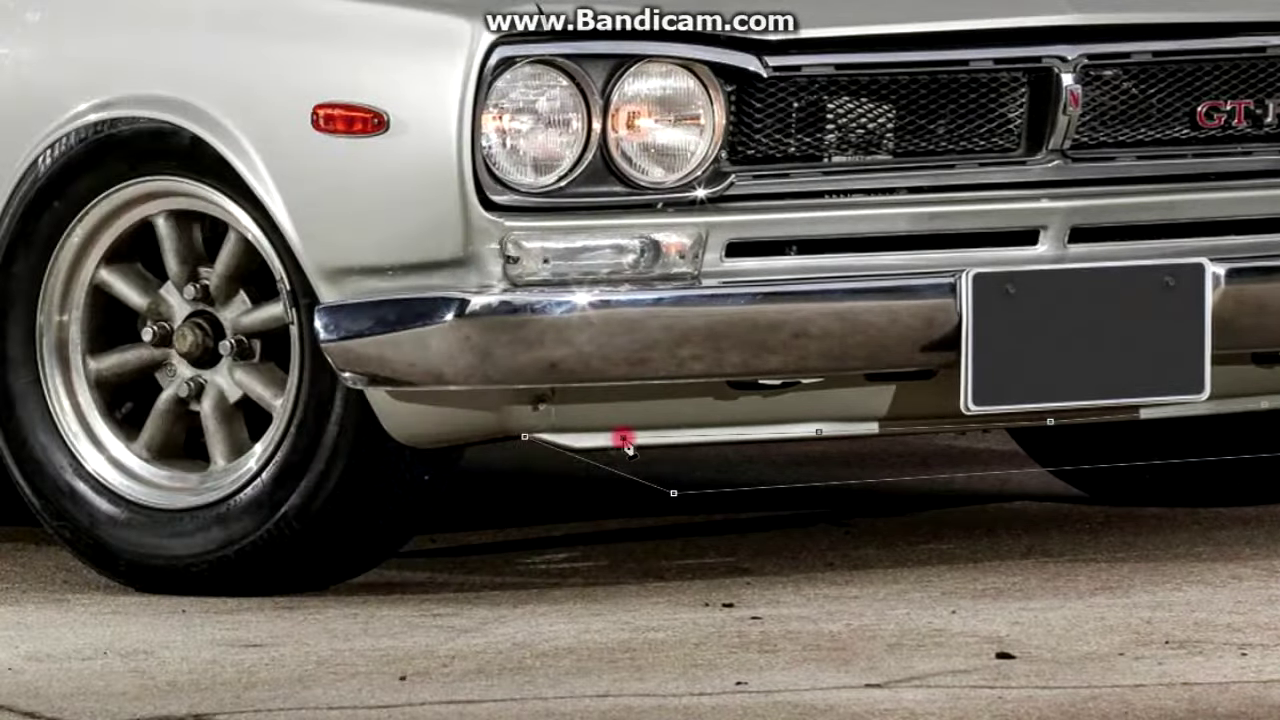
right_click(634, 476)
left_click(686, 171)
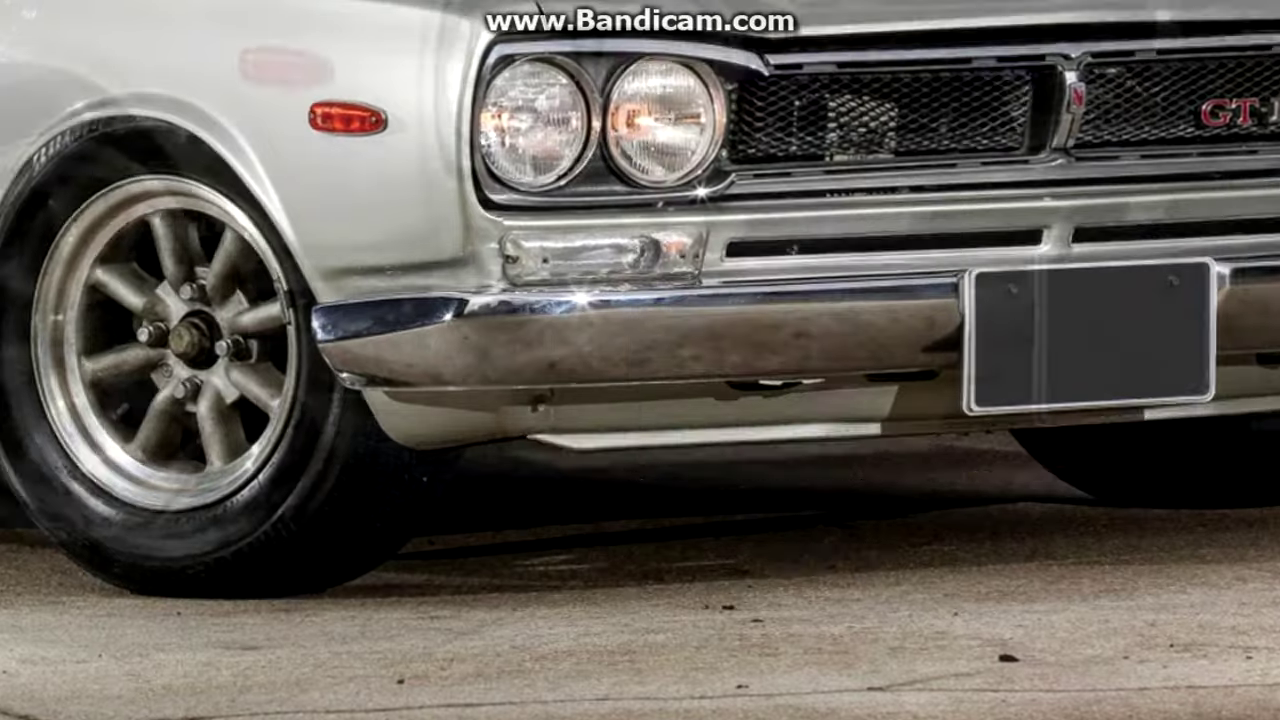
mouse_move(560, 500)
left_mouse_down()
mouse_move(608, 537)
mouse_move(929, 443)
mouse_move(374, 526)
mouse_move(400, 430)
left_mouse_up()
Step: Repaint the strip in grey and darker body tones, lighten its right end, then deselect
scroll(666, 537, "right", 10)
mouse_move(1000, 440)
left_mouse_down()
mouse_move(666, 537)
mouse_move(525, 545)
mouse_move(914, 537)
left_mouse_up()
scroll(914, 537, "right", 6)
mouse_move(686, 509)
left_mouse_down()
mouse_move(710, 553)
mouse_move(1043, 457)
left_mouse_up()
scroll(1043, 457, "right", 5)
mouse_move(929, 406)
left_mouse_down()
mouse_move(790, 515)
mouse_move(1080, 432)
left_mouse_up()
key("ctrl+d")
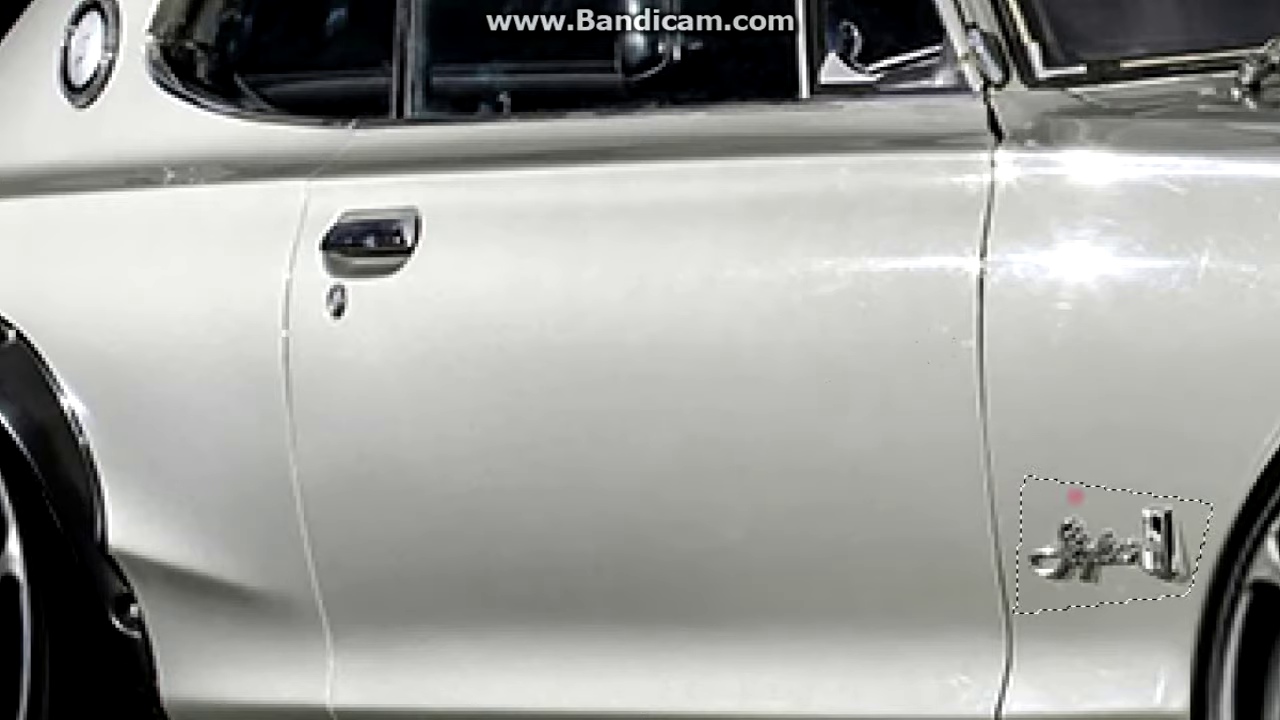
Step: Fill the fender emblem with door colour and open the donor photo with fender flares
left_click(1196, 539)
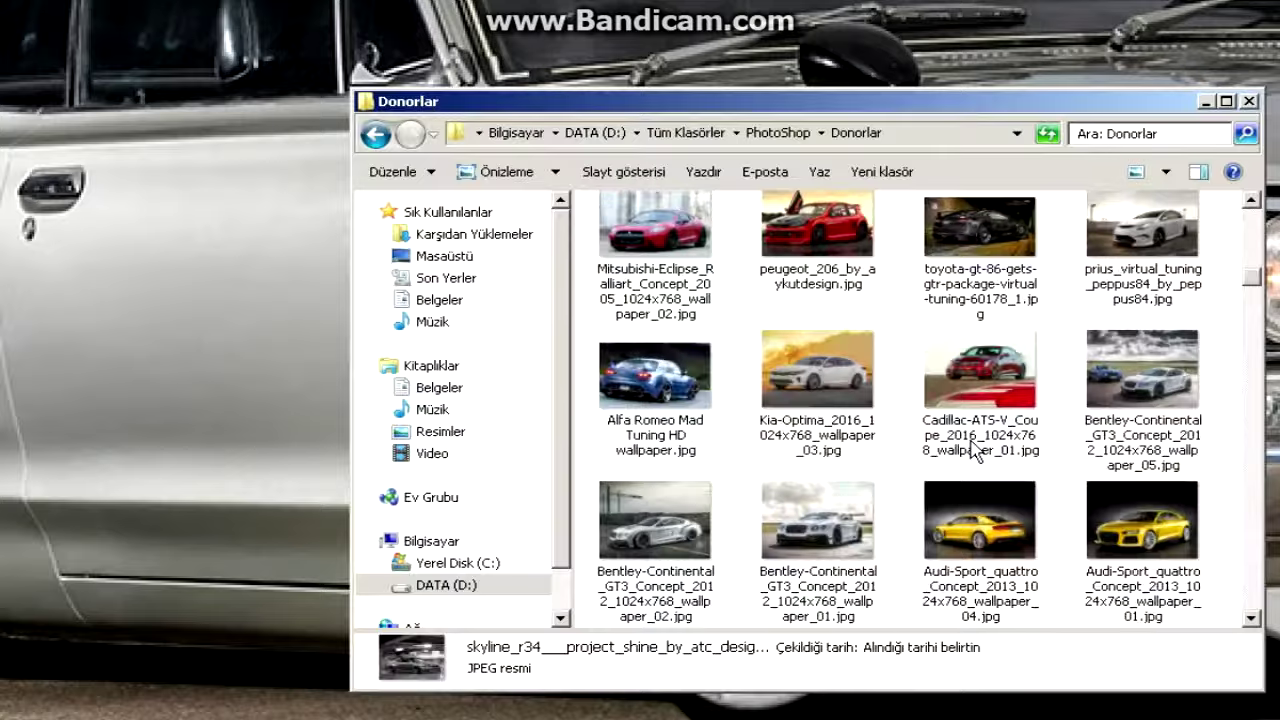
scroll(977, 451, "down", 10)
scroll(977, 451, "down", 3)
left_click(1163, 252)
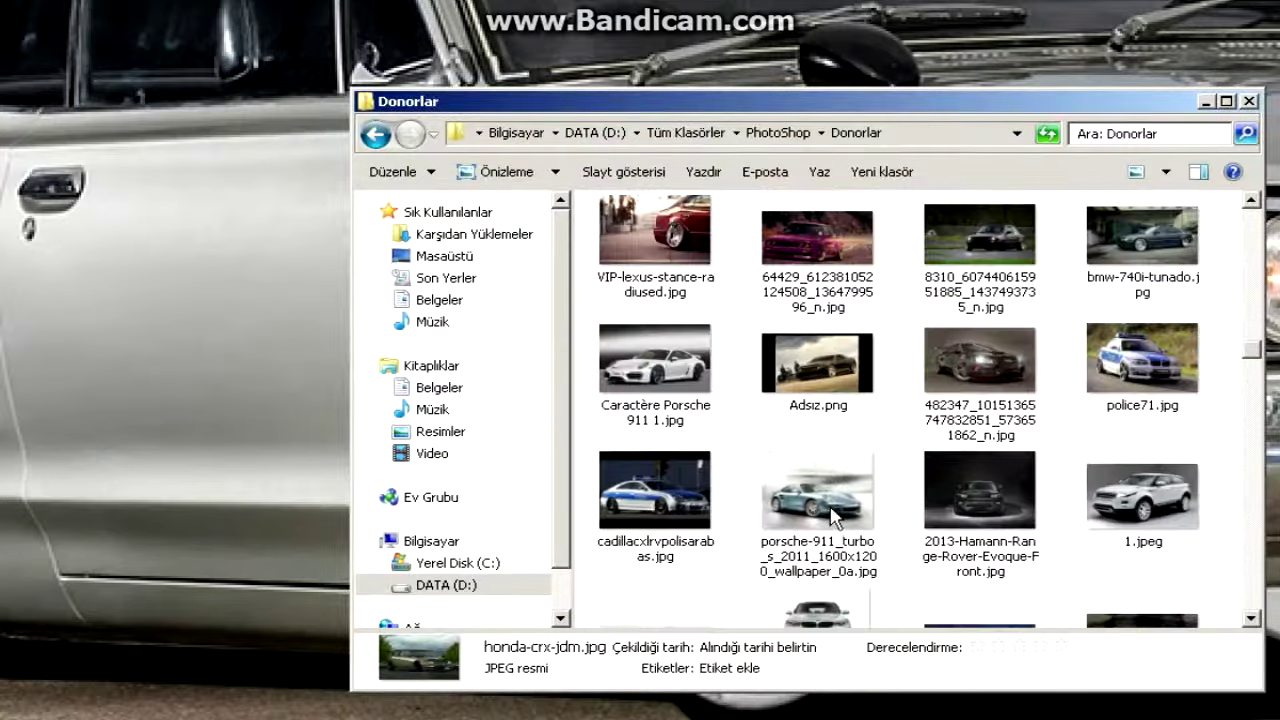
scroll(833, 517, "down", 5)
left_click(830, 445)
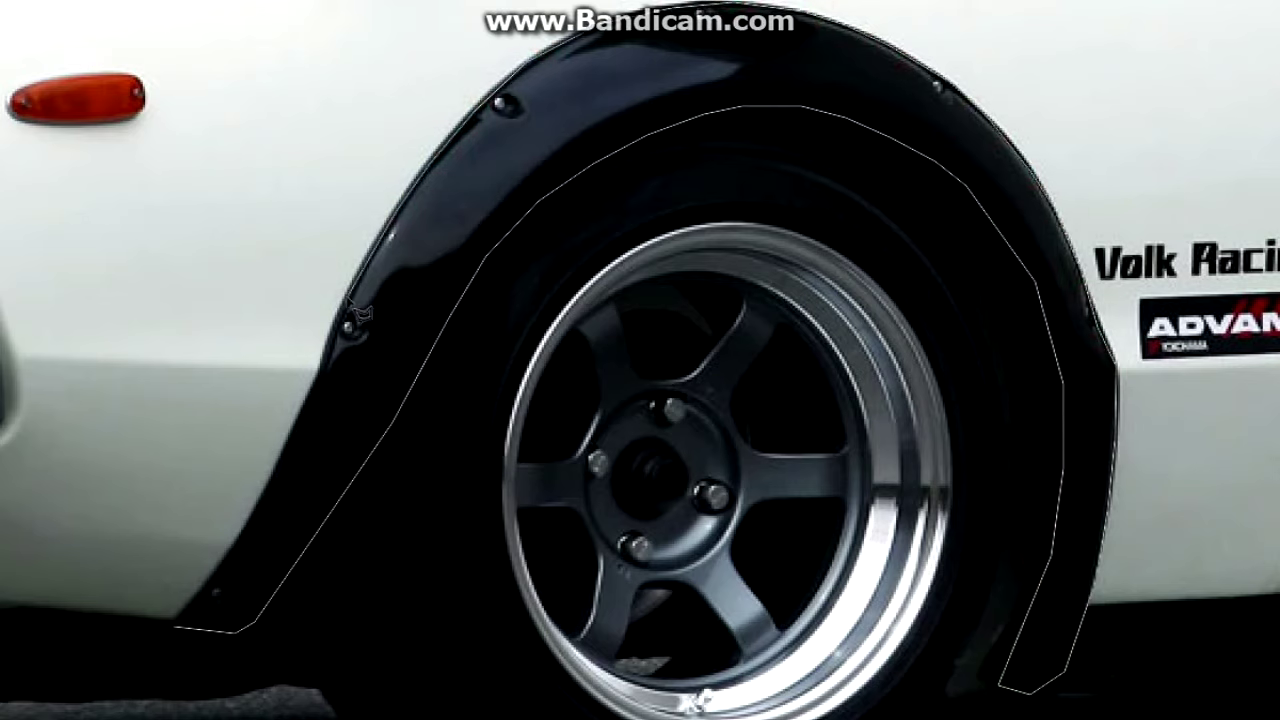
Step: Copy the lassoed flare into the car image, shrink it and place it on the front arch
left_click(265, 540)
right_click(700, 334)
left_click(748, 503)
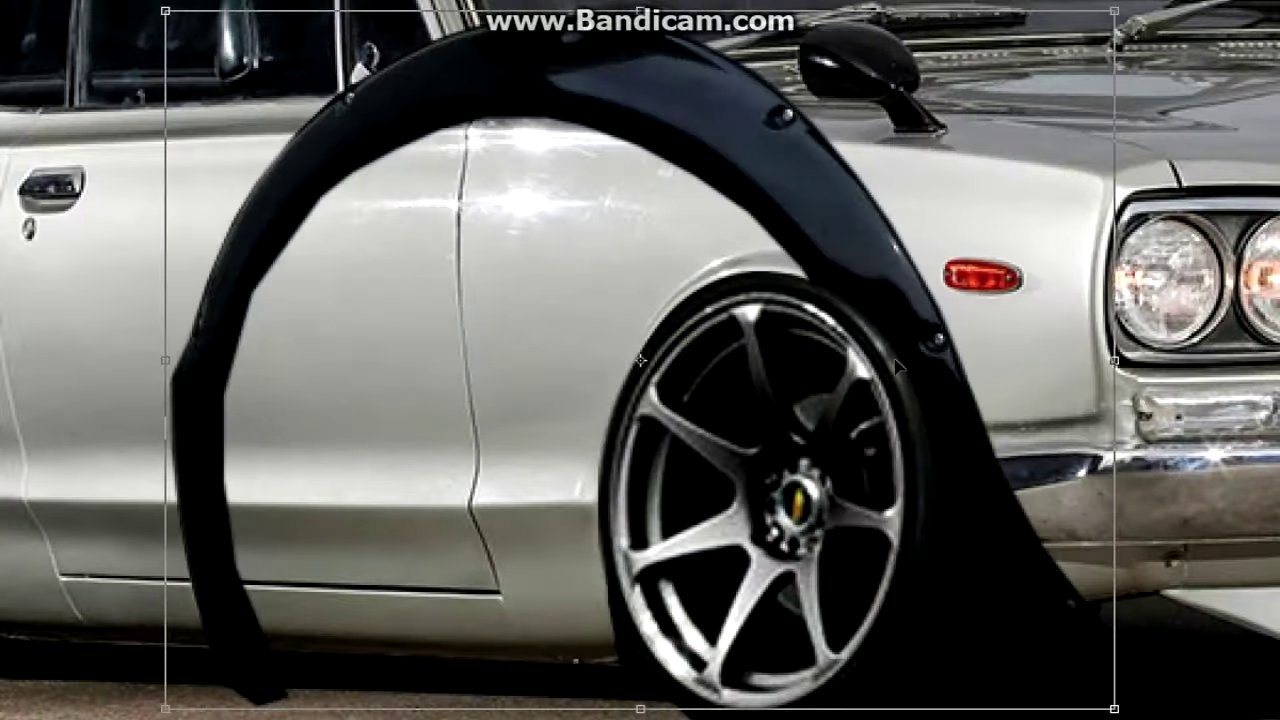
left_click_drag(1100, 10, 648, 300)
left_click_drag(500, 391, 698, 386)
left_click_drag(848, 388, 838, 388)
Step: Fine-tune the flare's width, height and edges to fit the arch, then commit the transform
key("ctrl+plus")
left_click_drag(591, 352, 553, 358)
left_click_drag(788, 186, 792, 175)
left_click_drag(556, 360, 567, 370)
left_click_drag(1017, 368, 1010, 366)
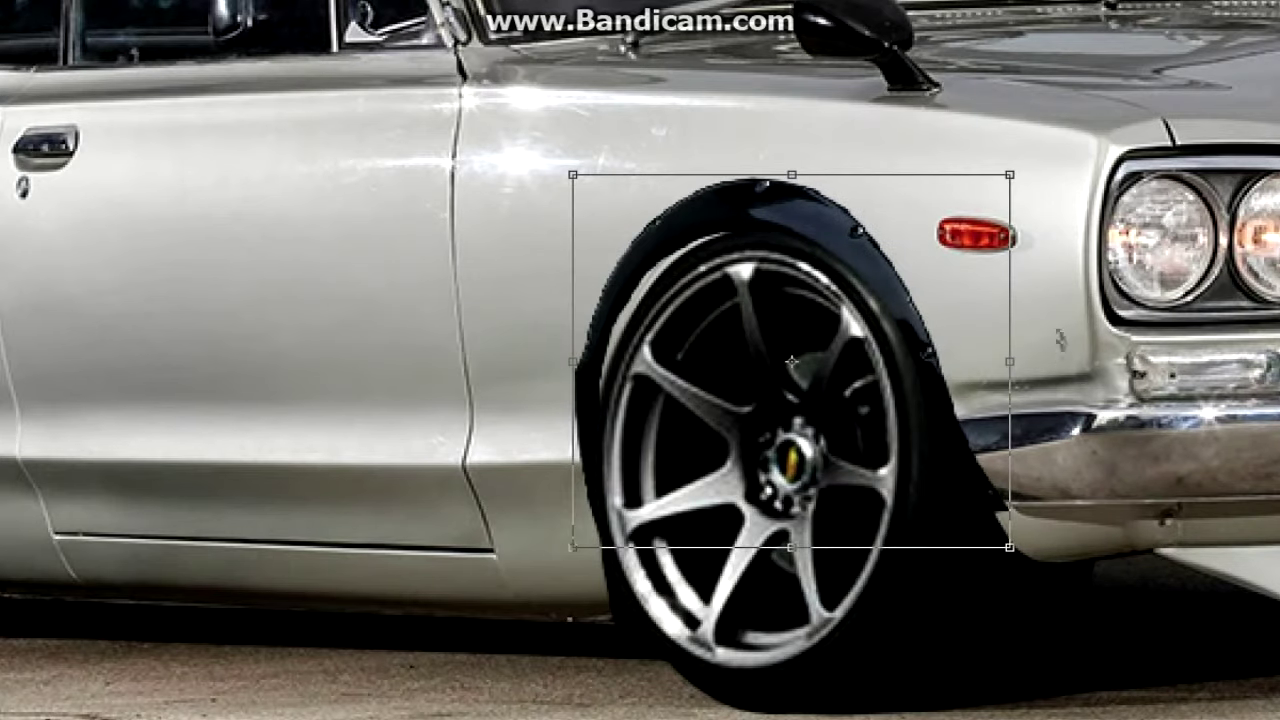
key("Return")
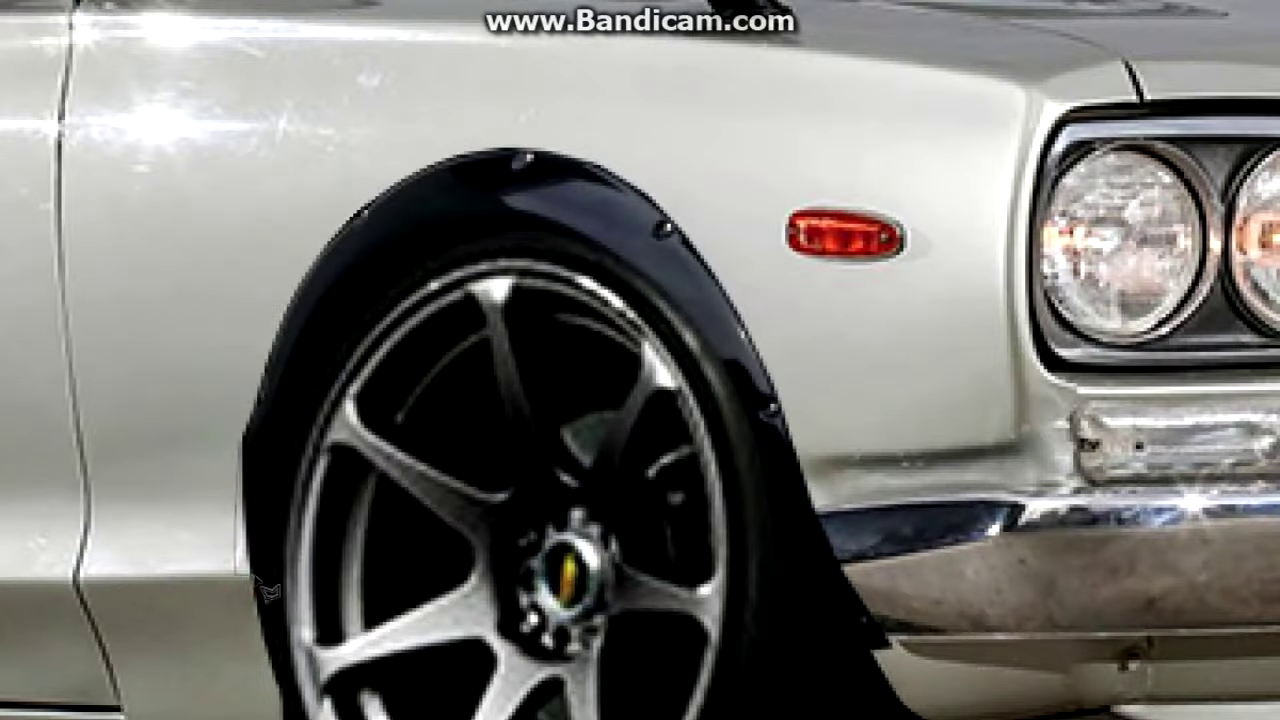
Step: Fill the selected left grille opening with solid black
right_click(140, 480)
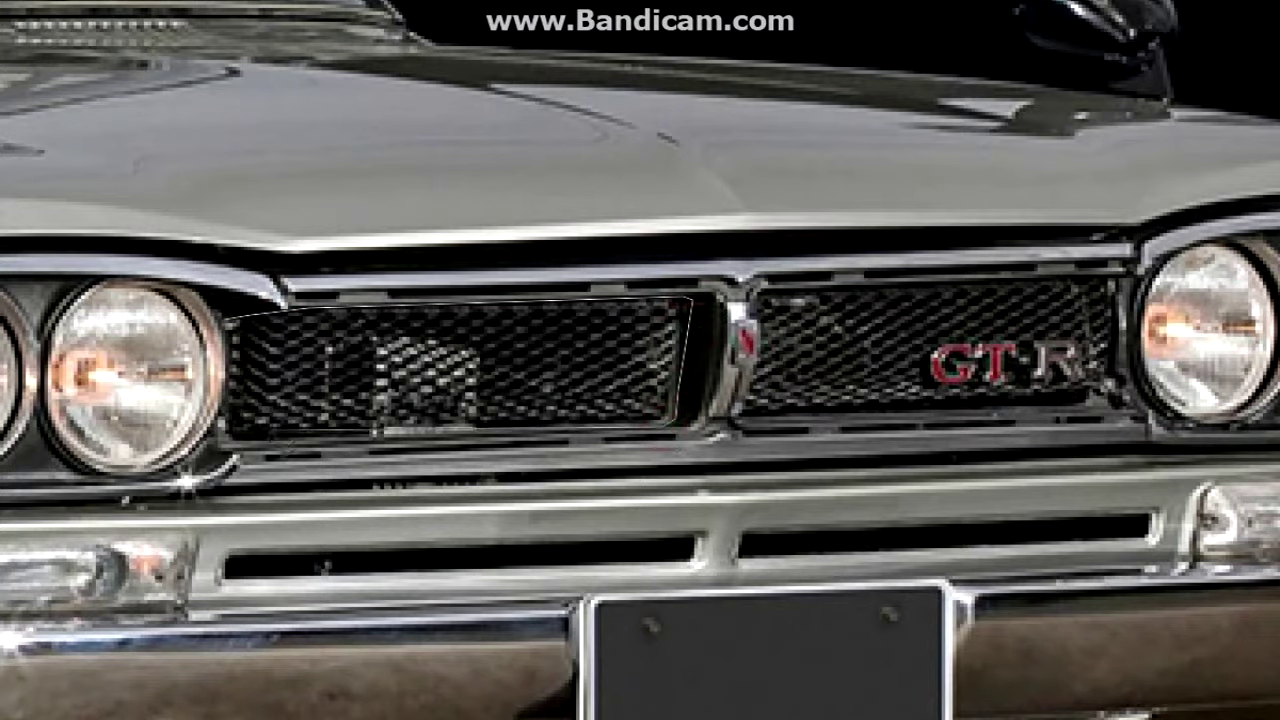
key("alt+BackSpace")
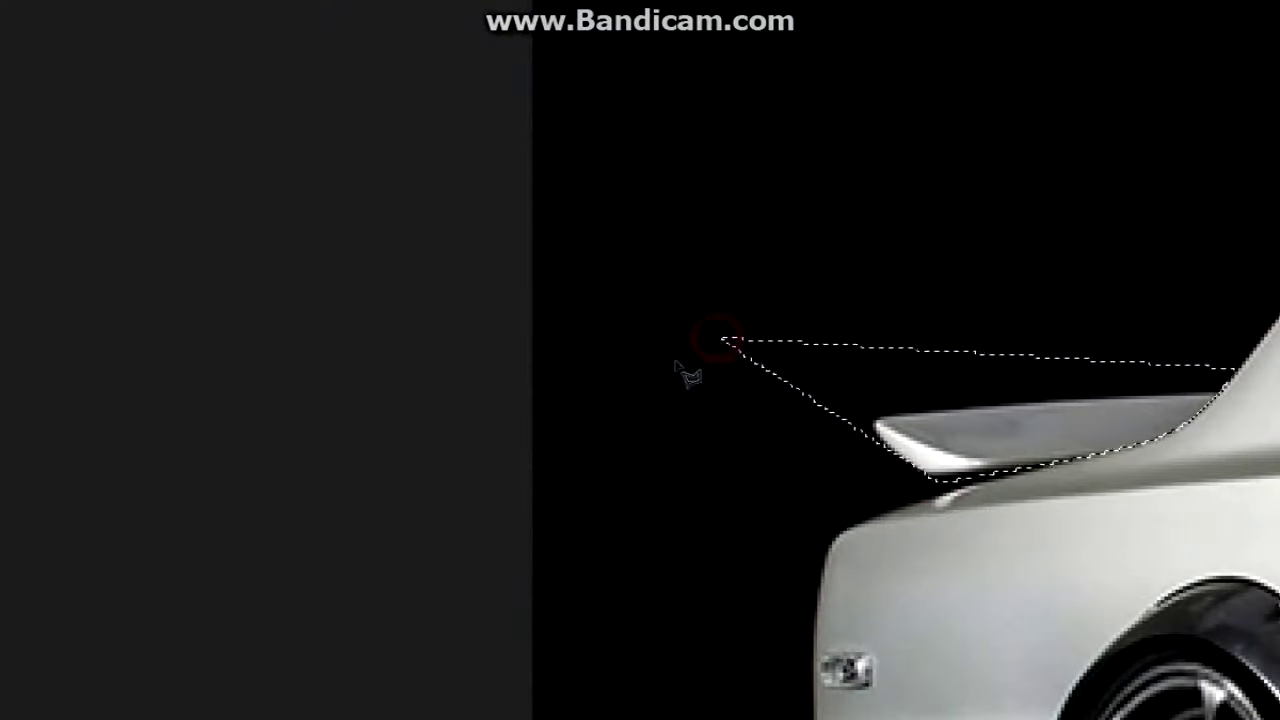
Step: Deselect the area around the rear spoiler
right_click(693, 218)
left_click(742, 232)
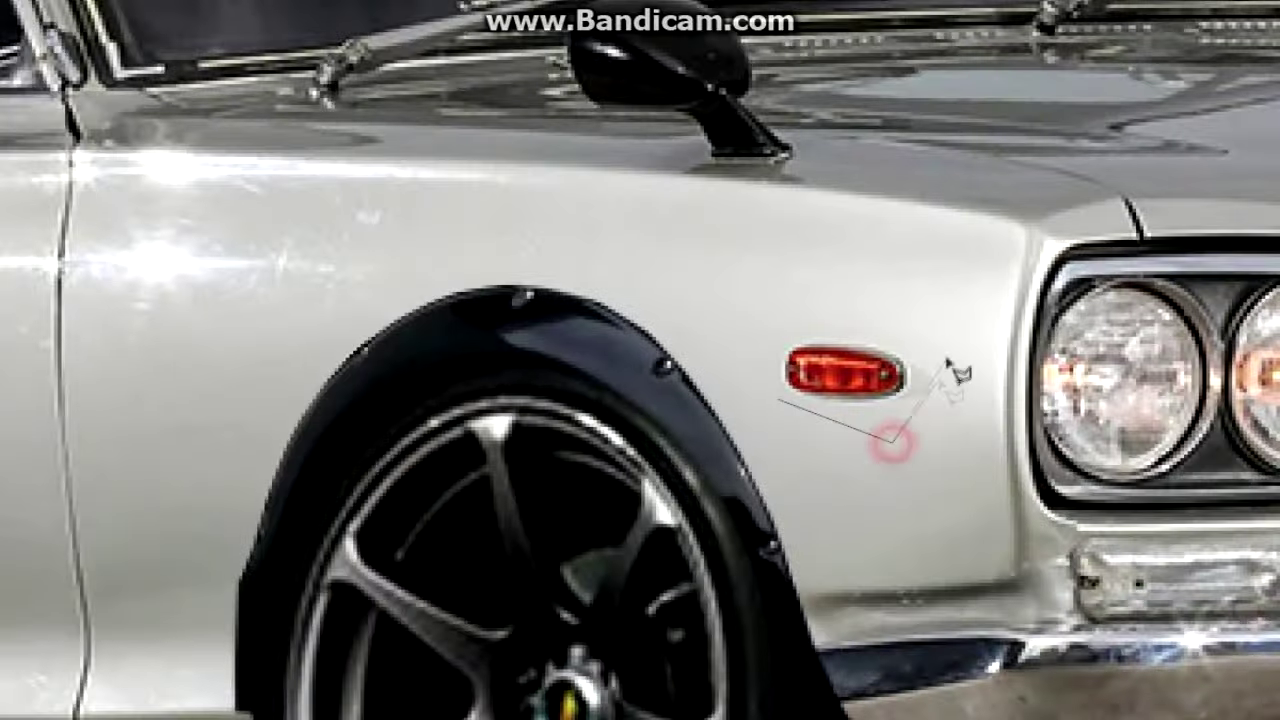
Step: Outline the red side marker lamp on the front fender and Content-Aware fill it away
left_click(942, 356)
left_click(880, 302)
left_click(757, 315)
left_click(780, 400)
right_click(608, 194)
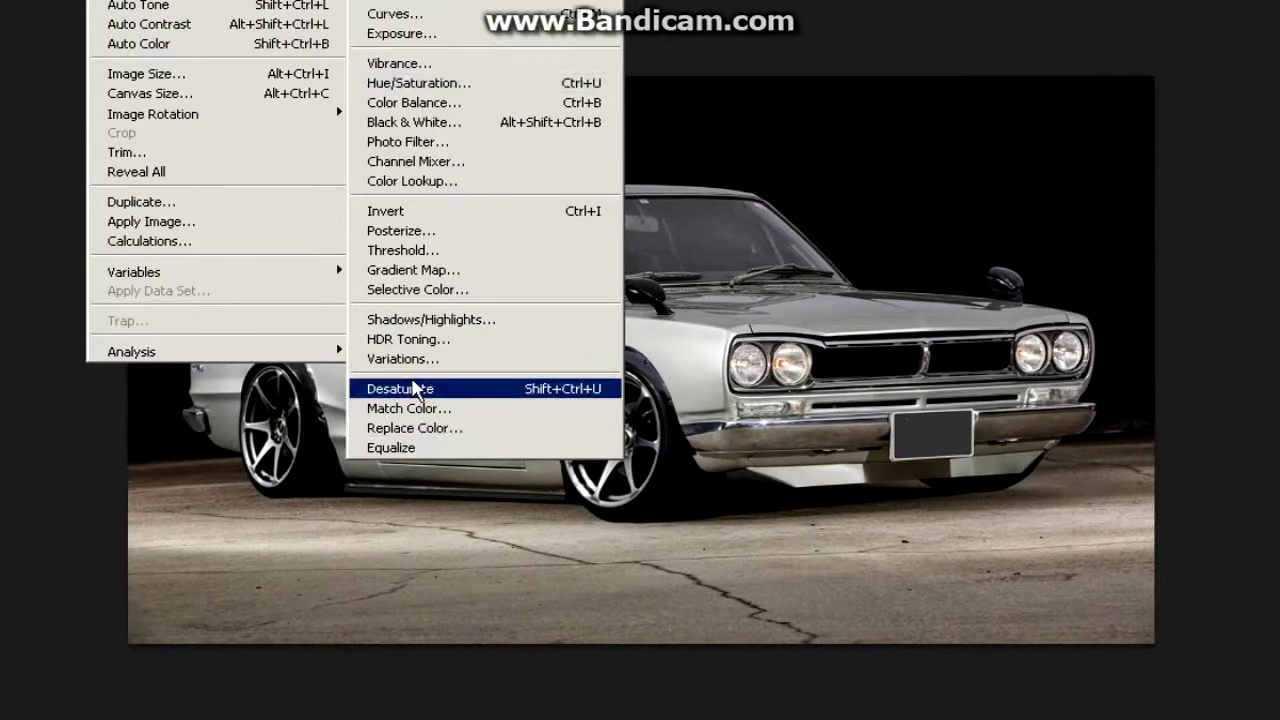
Step: Desaturate the photo, raise contrast to 49, and colourize it purple with Hue/Saturation
left_click(494, 386)
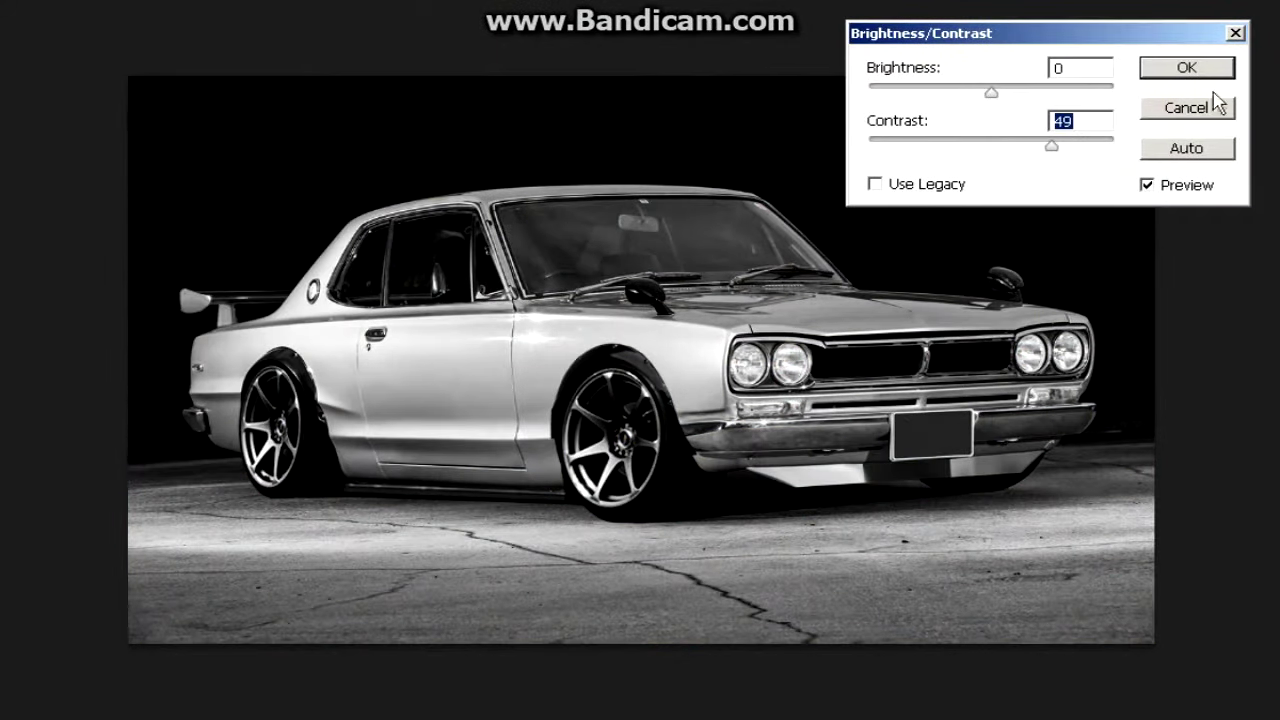
left_click(1177, 106)
left_click(400, 83)
mouse_move(1240, 272)
left_mouse_down()
mouse_move(1162, 286)
mouse_move(1169, 303)
mouse_move(1279, 291)
mouse_move(1268, 268)
left_mouse_up()
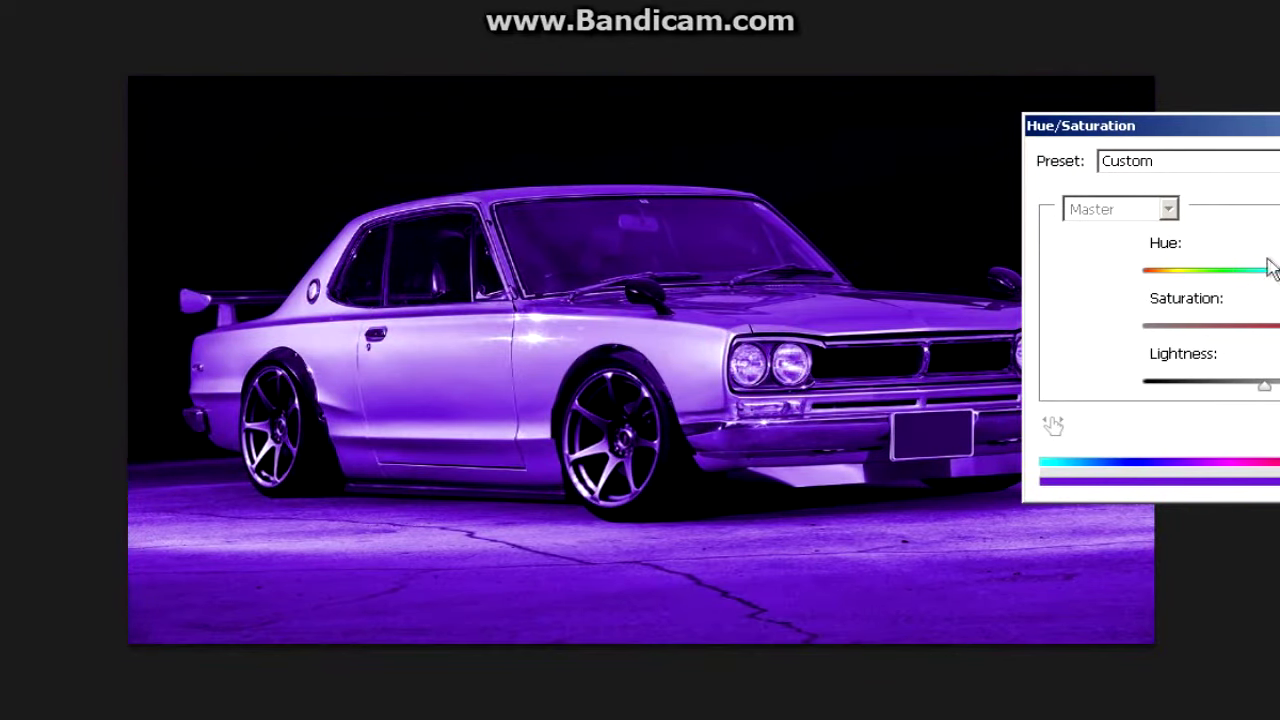
key("Return")
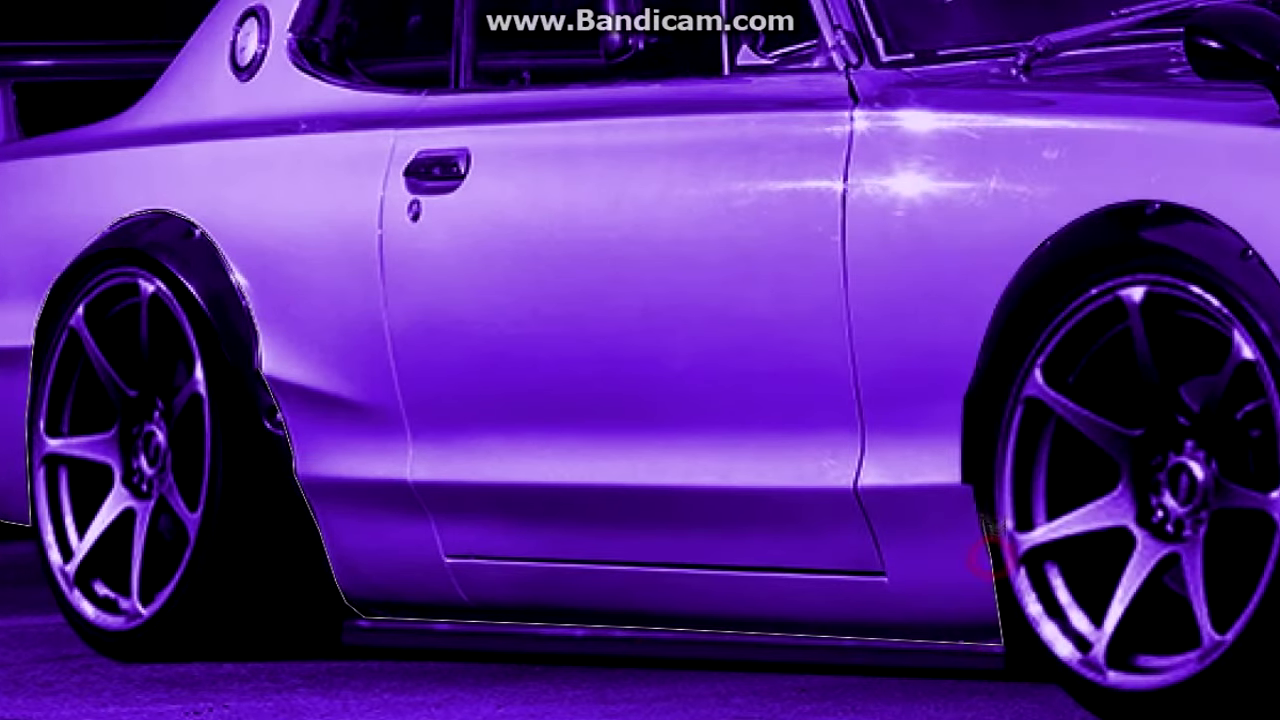
Step: Trace the Magnetic Lasso around the rear arch, front bumper, mirror and hood to enclose the car
left_click(1100, 206)
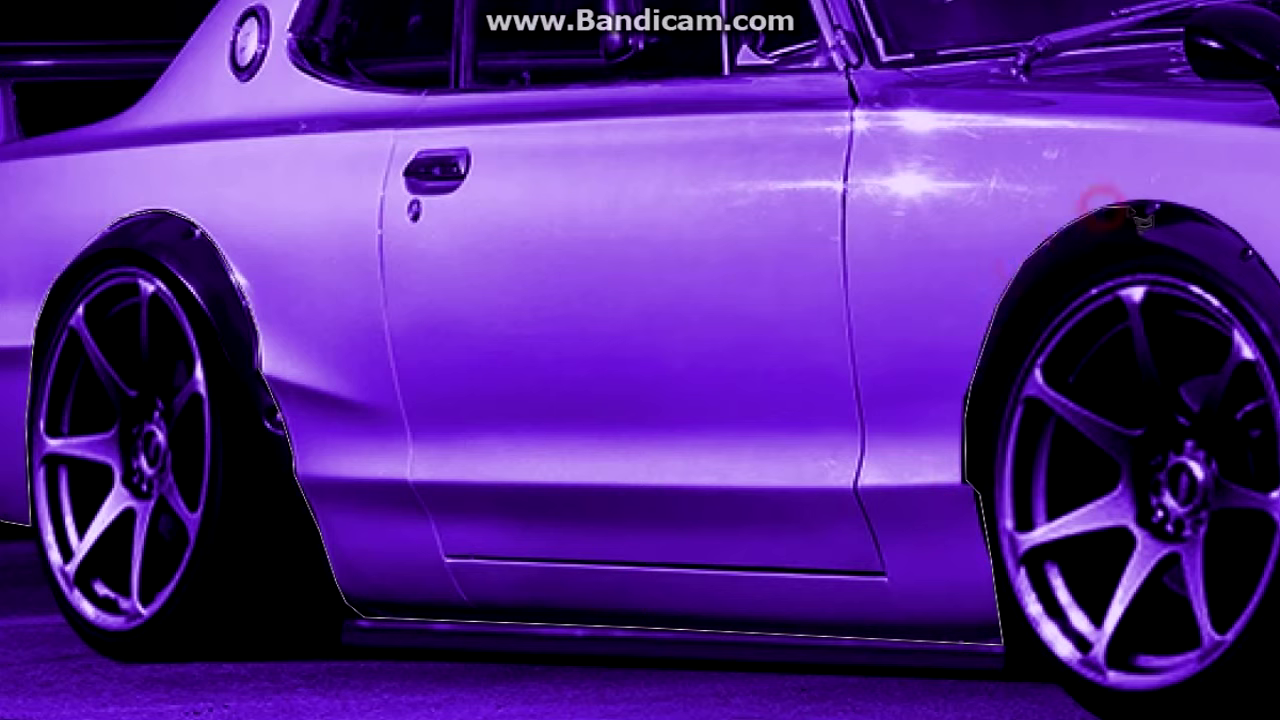
left_click(1228, 222)
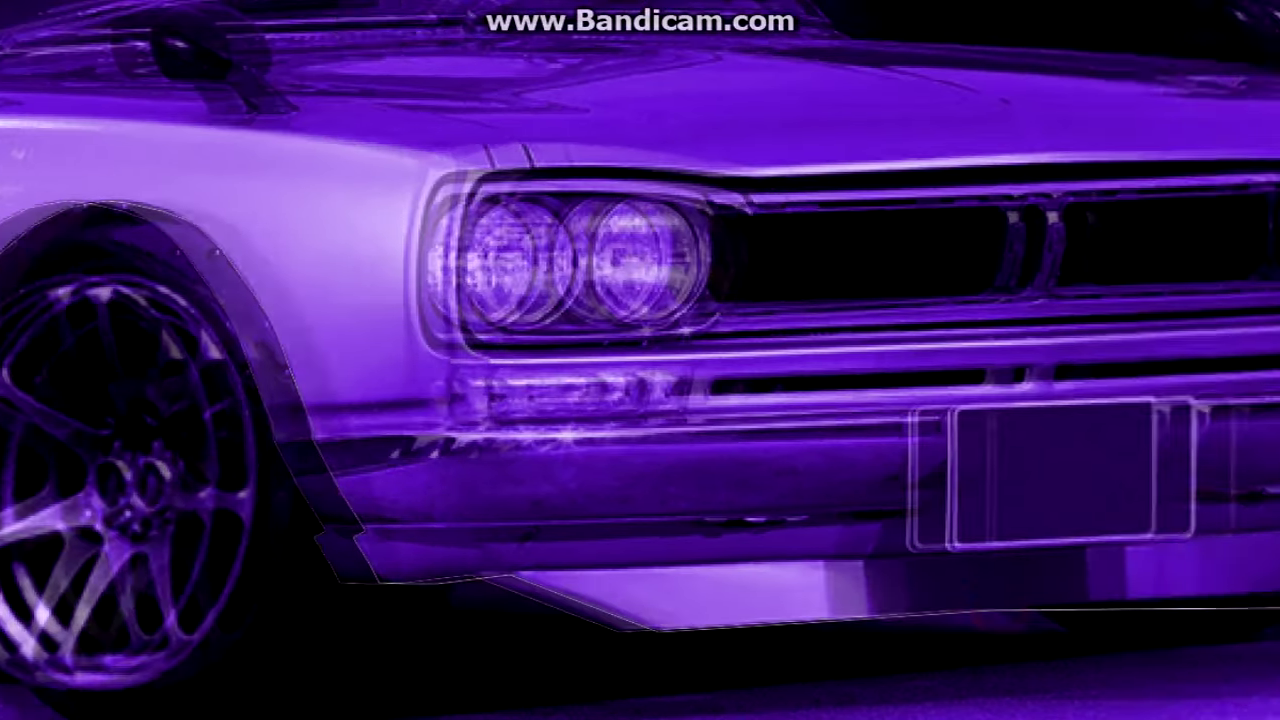
left_click(1084, 476)
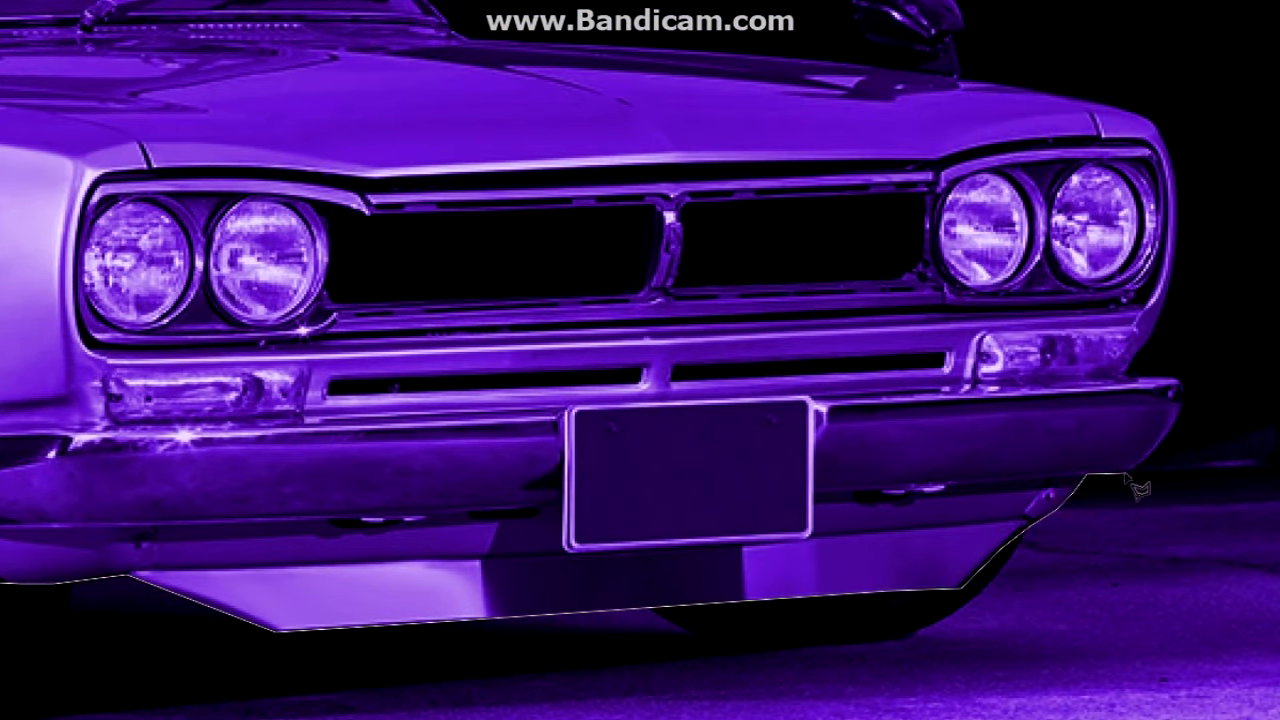
left_click(1153, 465)
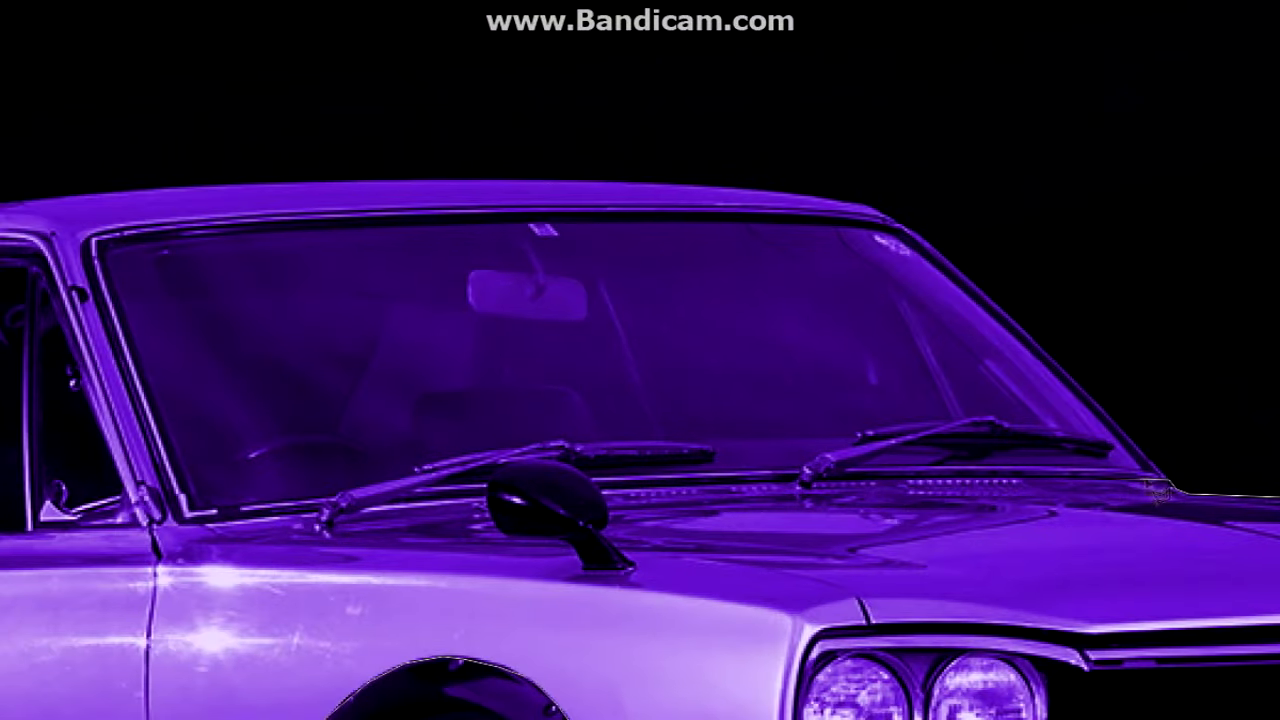
left_click(637, 567)
left_click(330, 535)
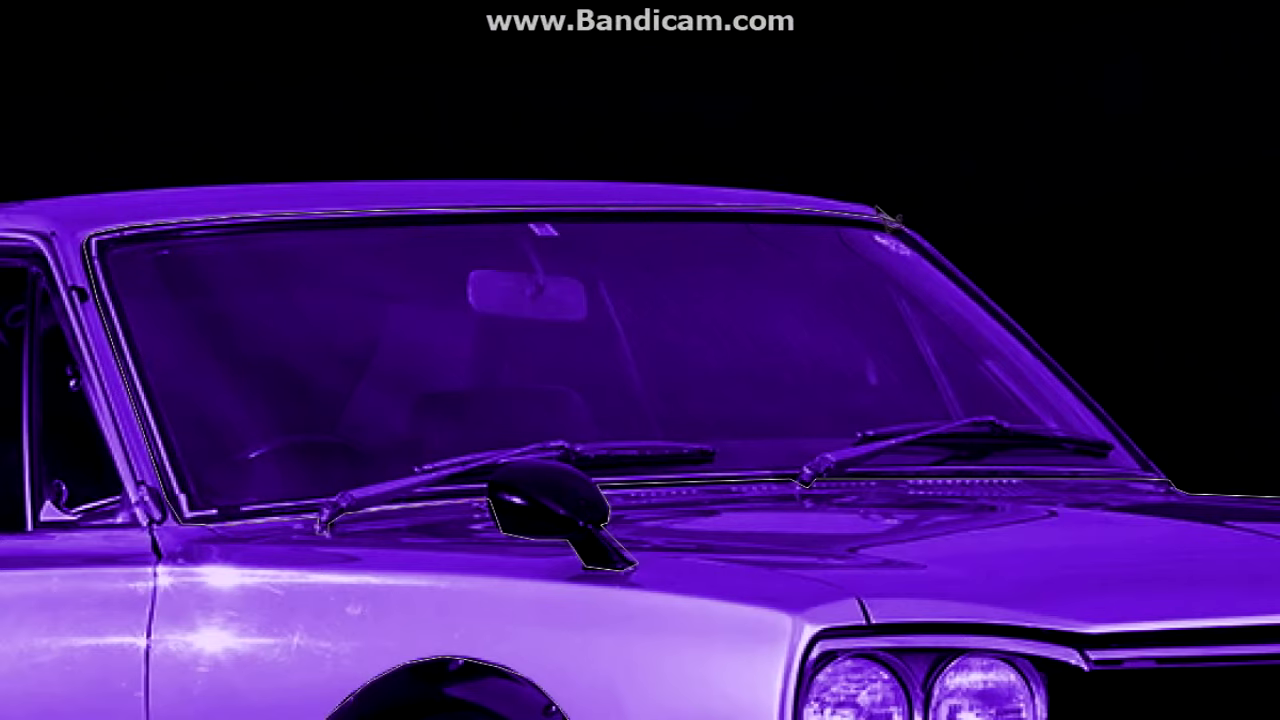
scroll(222, 195, "left", 5)
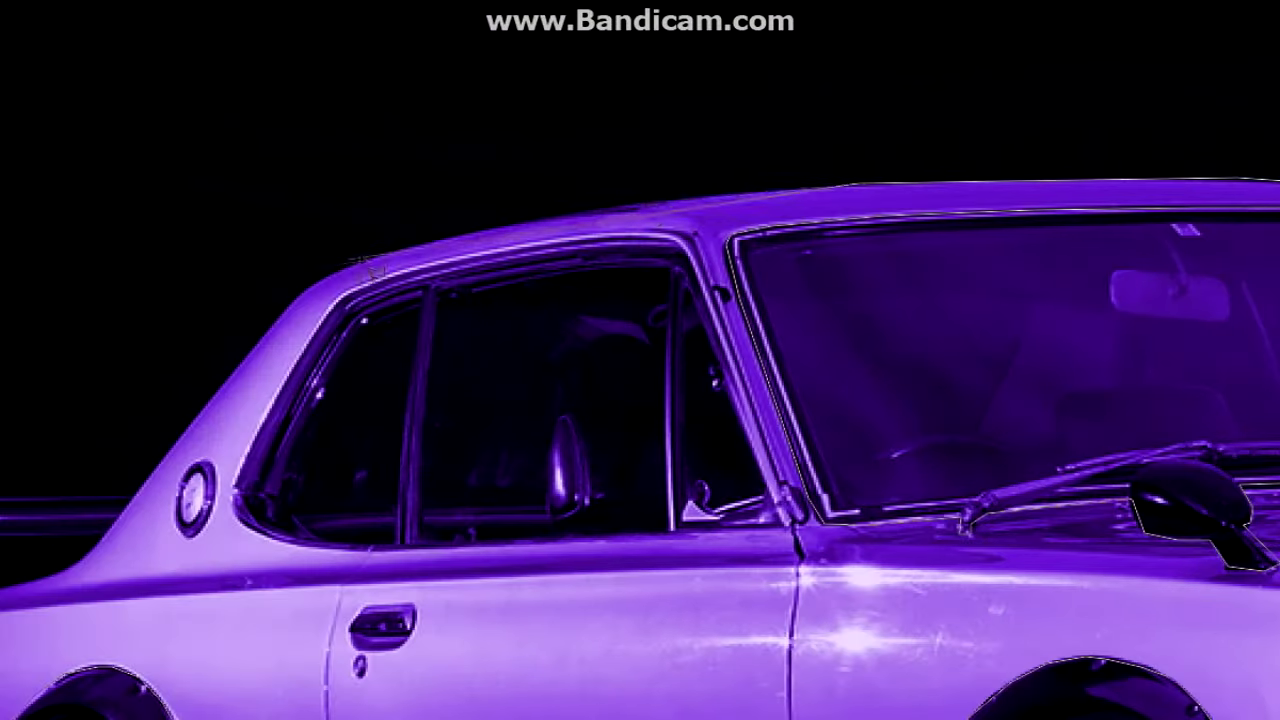
scroll(690, 345, "left", 5)
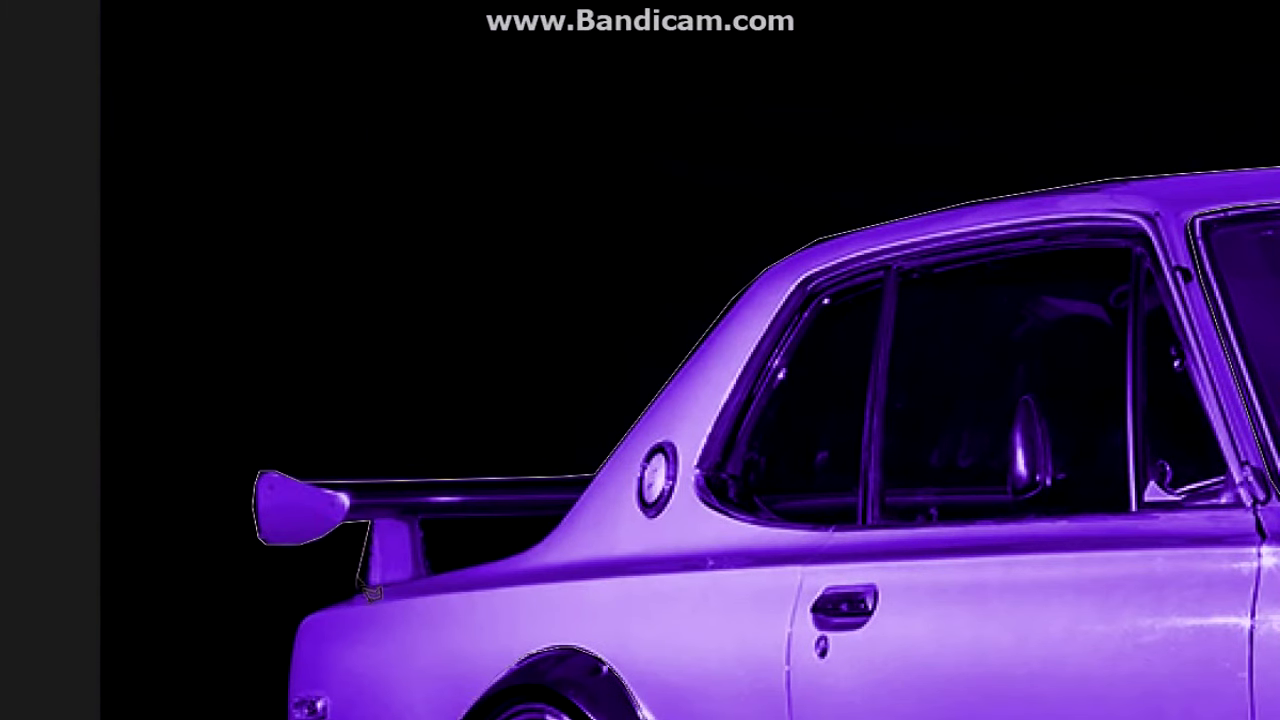
scroll(690, 360, "down", 3)
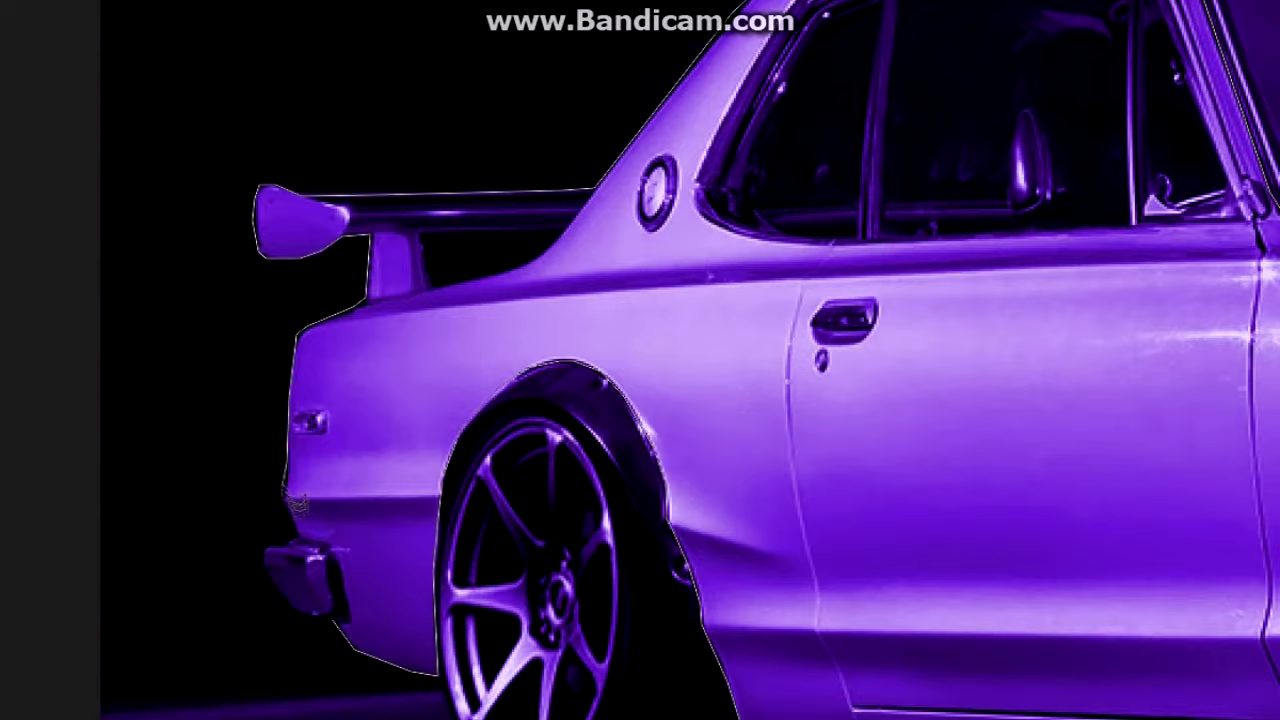
key("ctrl+0")
Step: Invert the car selection so the background is selected
key("Return")
right_click(778, 252)
left_click(843, 283)
Step: Lasso the front bumper and delete its purple to restore the original chrome
key("ctrl+plus")
key("ctrl+plus")
key("ctrl+plus")
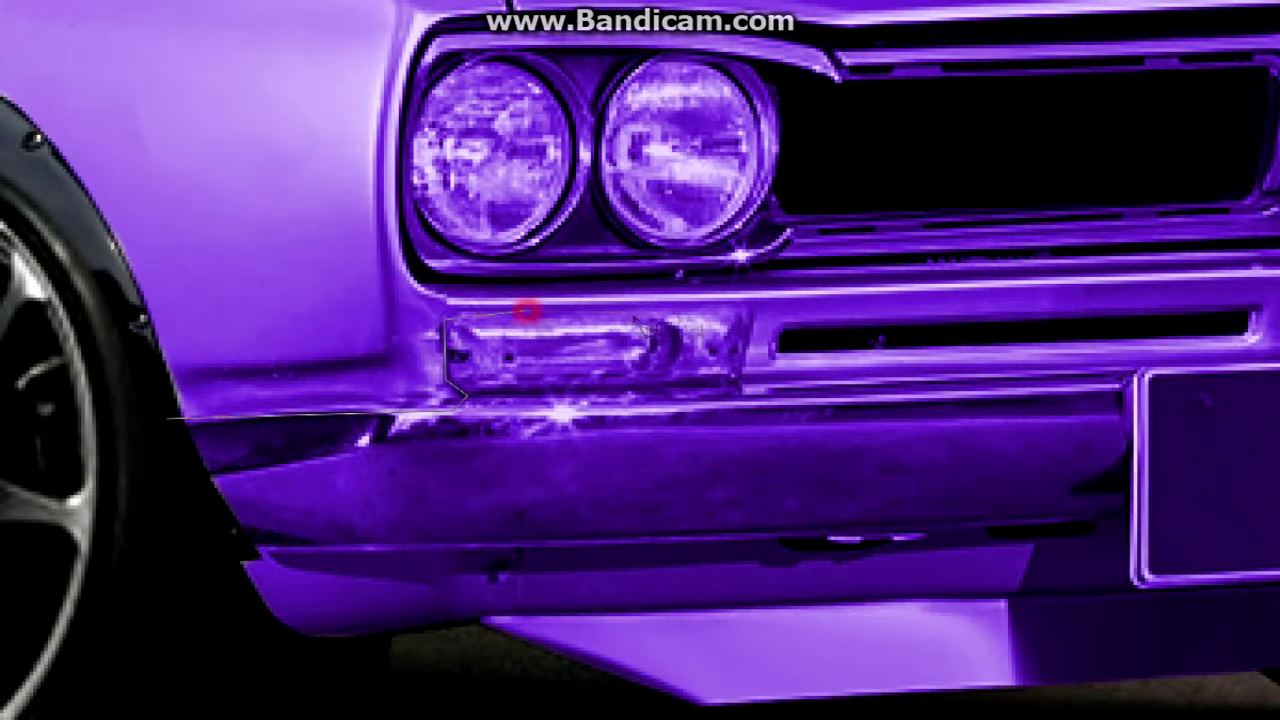
left_click_drag(540, 327, 980, 345)
left_click_drag(1005, 255, 520, 505)
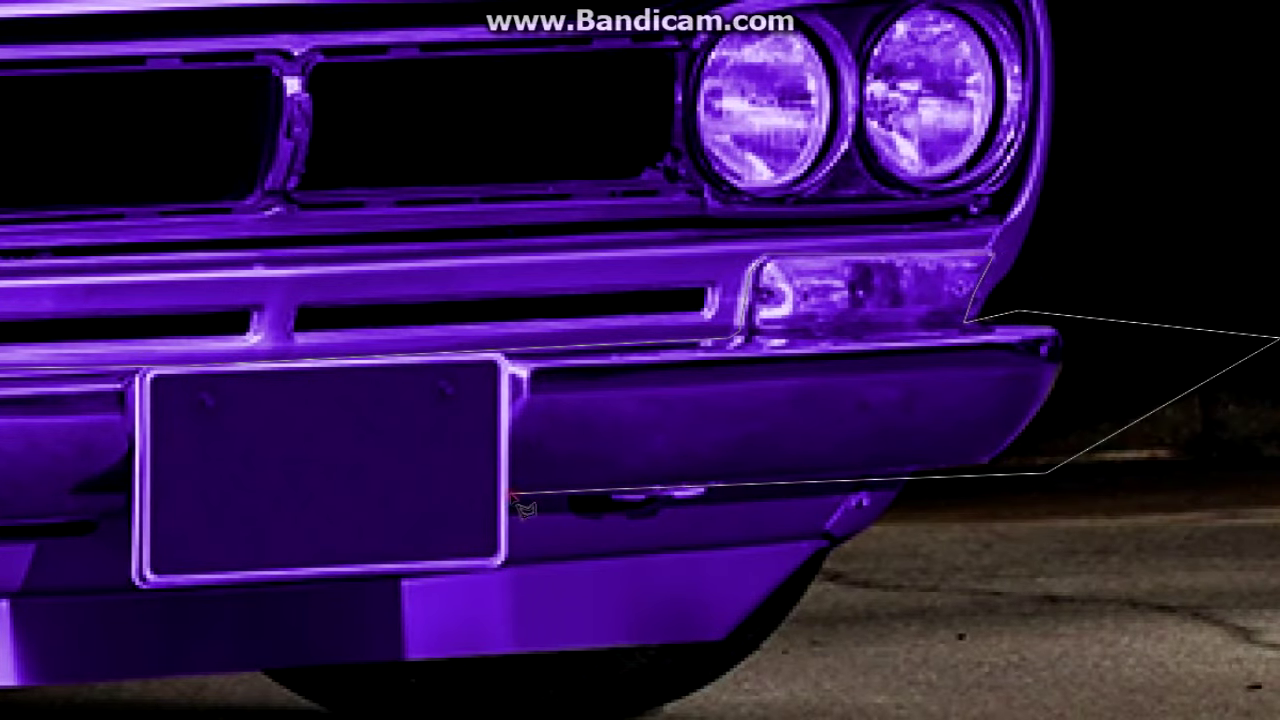
mouse_move(490, 585)
left_mouse_down()
mouse_move(190, 560)
mouse_move(60, 515)
left_mouse_up()
key("Delete")
key("ctrl+d")
Step: Lasso the grille and headlights, delete their purple, and deselect
mouse_move(378, 150)
left_mouse_down()
mouse_move(1200, 380)
mouse_move(1180, 340)
left_mouse_up()
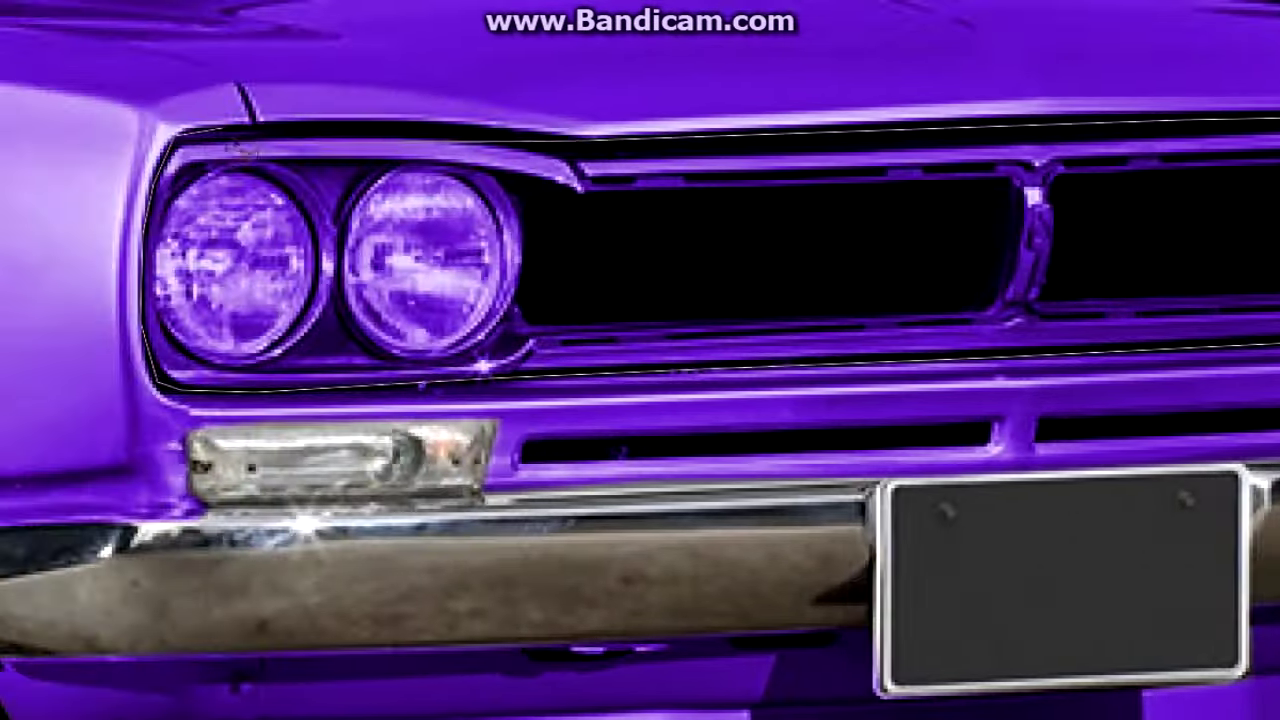
left_click_drag(1262, 132, 258, 145)
key("Delete")
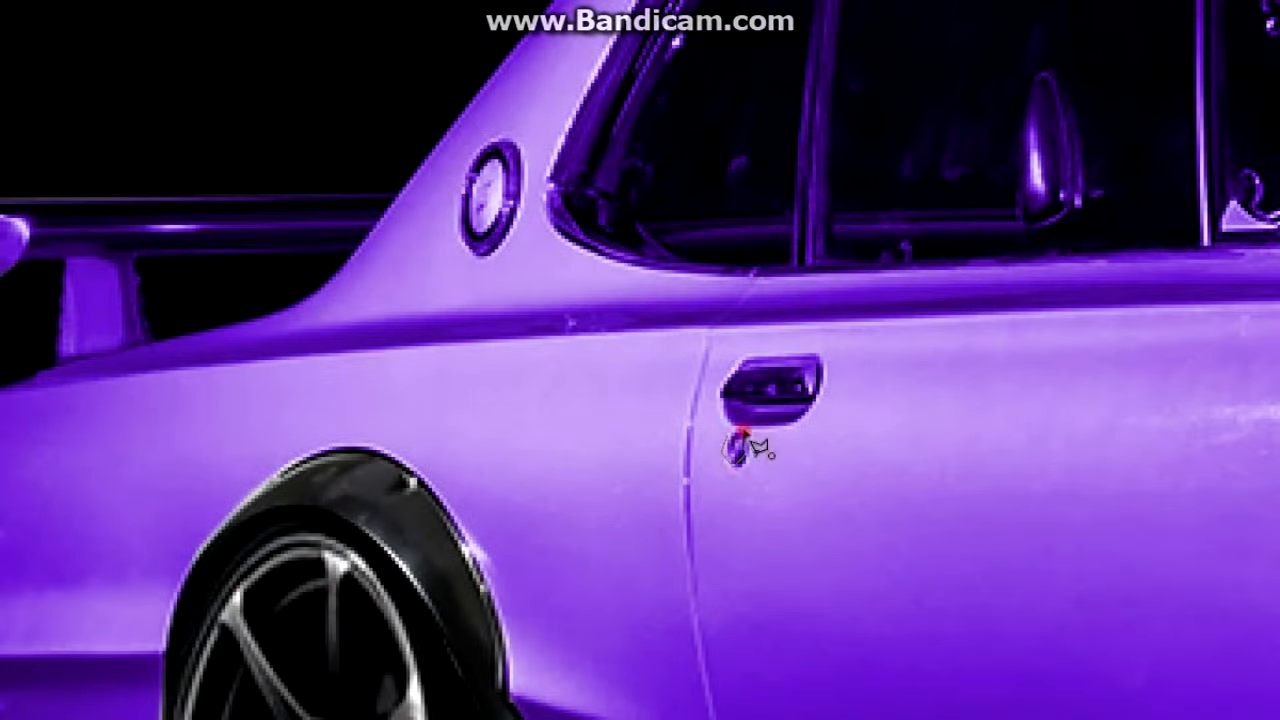
right_click(737, 449)
left_click(737, 449)
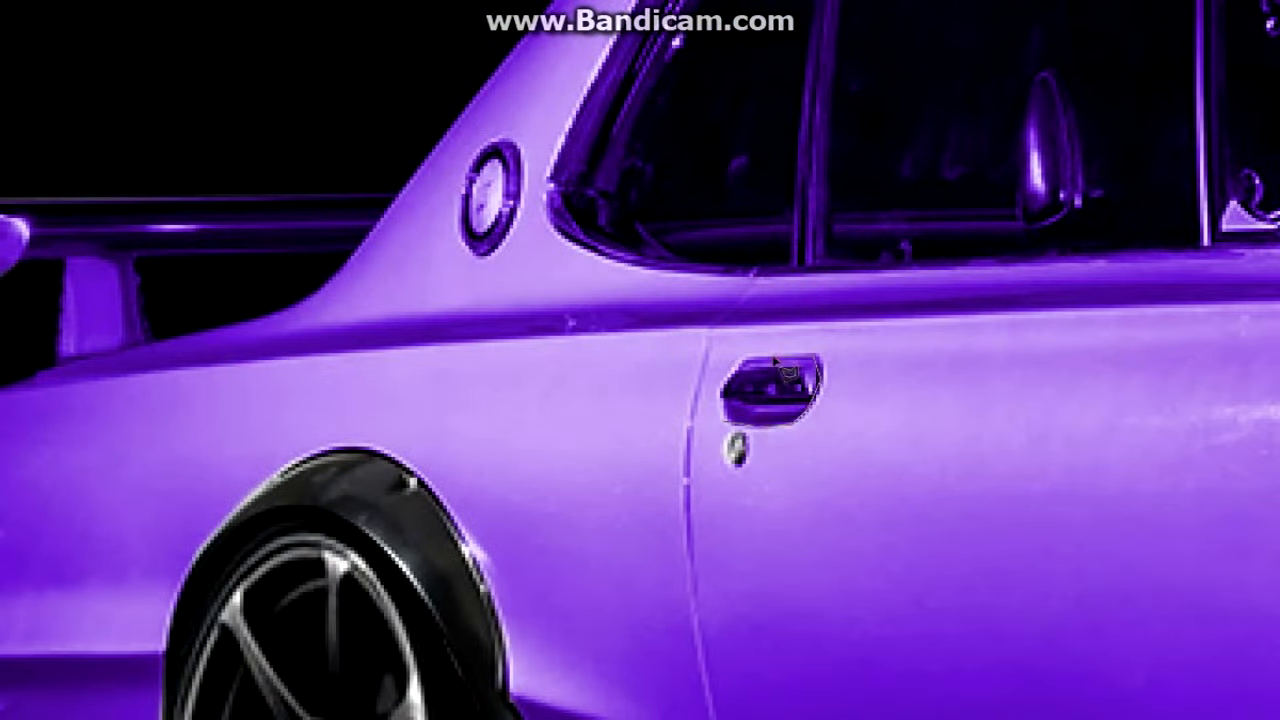